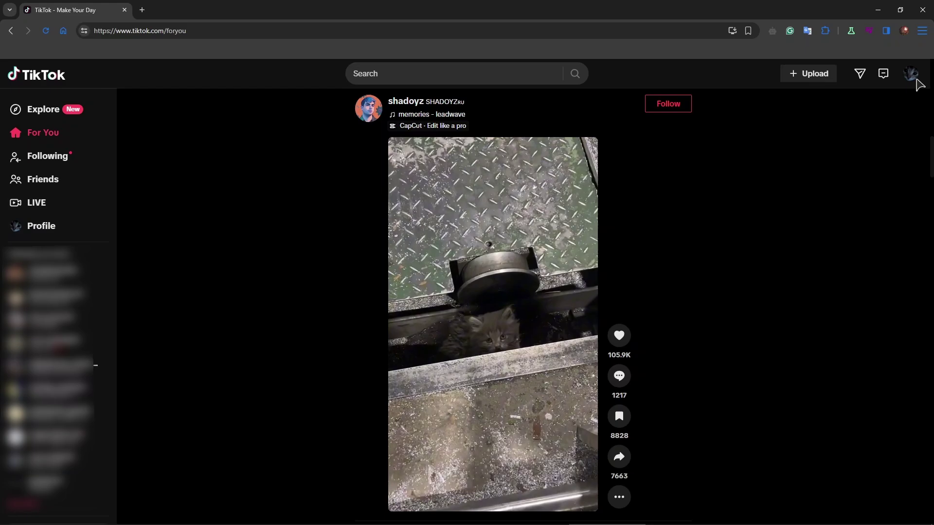
Step: Bring up the account dropdown from the profile avatar at the top right of the For You feed
mouse_move(912, 78)
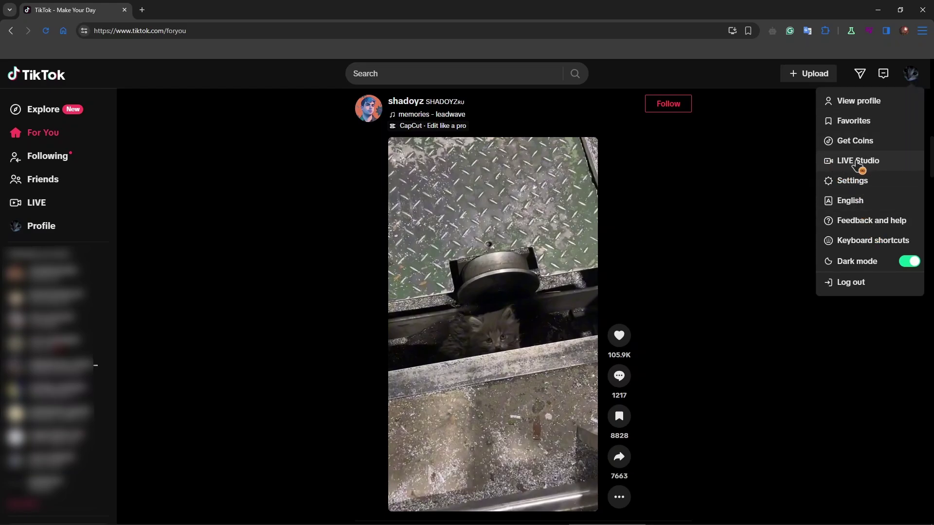
Step: Download the Windows installer tiktok_live_studio-v0.59.0-win32-x64.exe (388 MB) from the LIVE Studio page
click(857, 165)
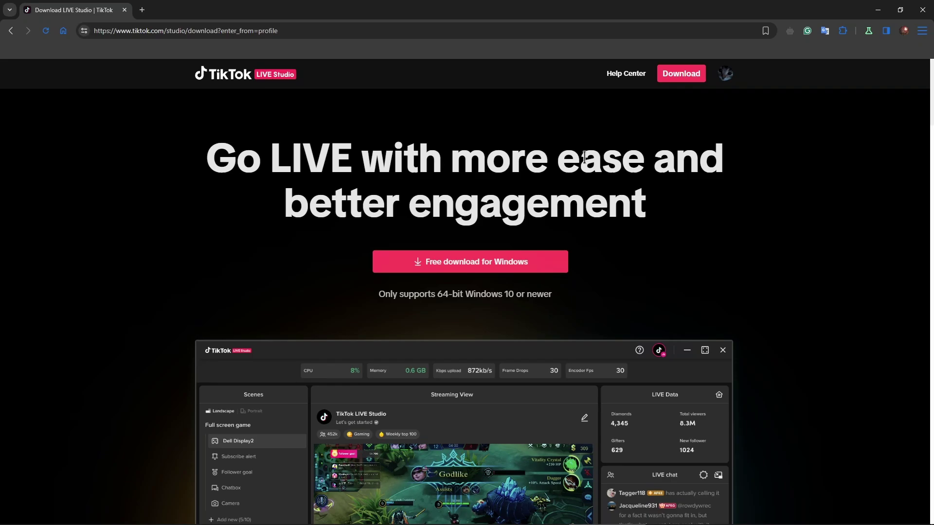
click(473, 260)
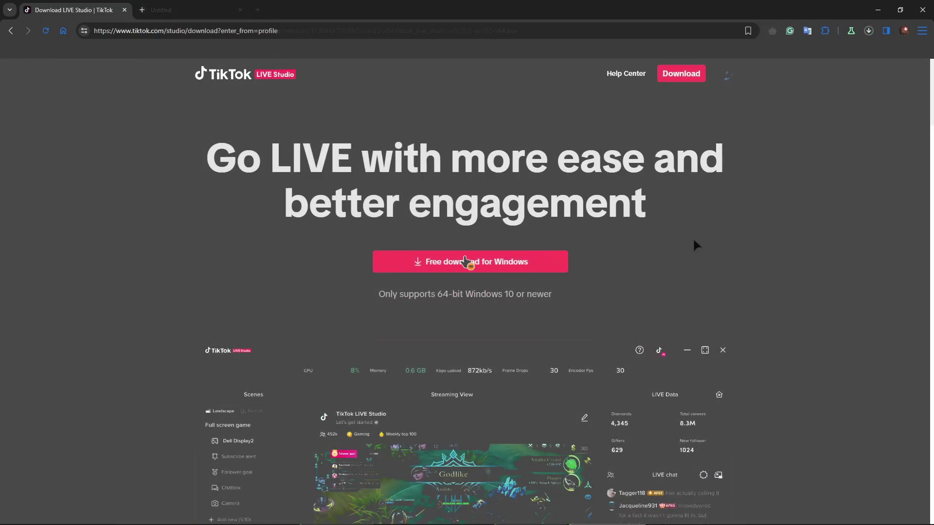
click(868, 31)
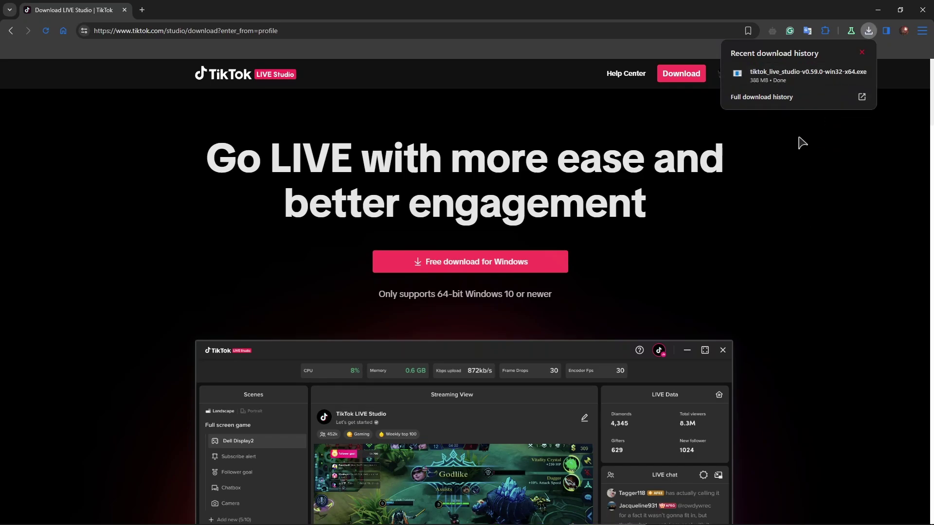
Step: Install TikTok LIVE Studio 0.59.0 into the default Program Files folder and launch it
click(805, 76)
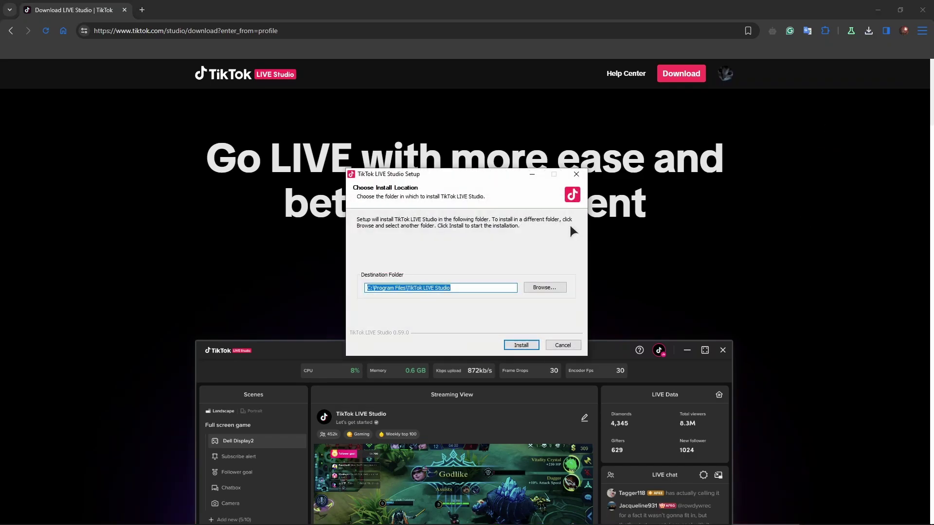
click(531, 343)
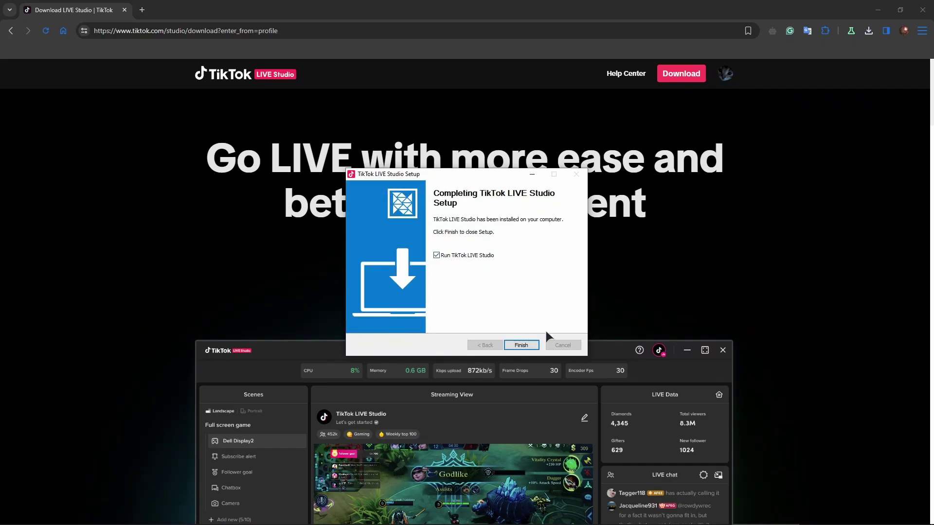
click(521, 344)
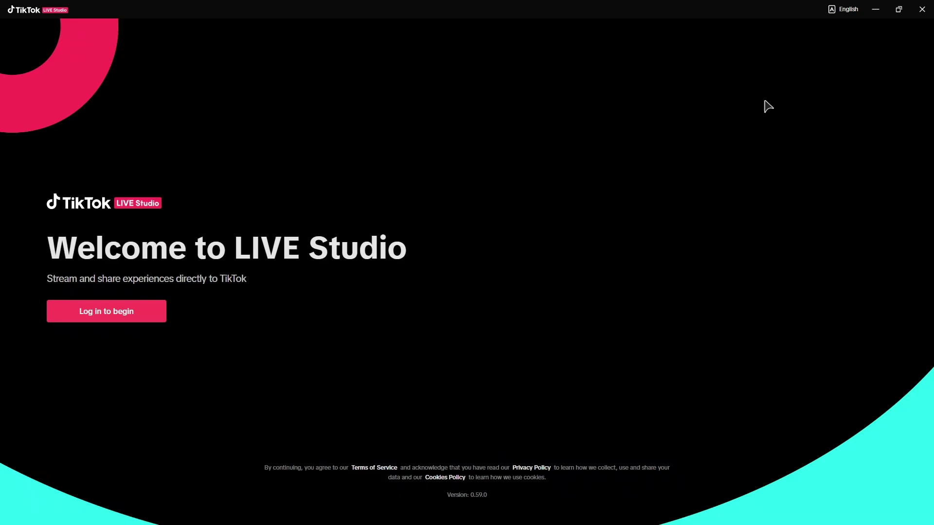
Step: Log in to LIVE Studio with the TikTok account
click(132, 316)
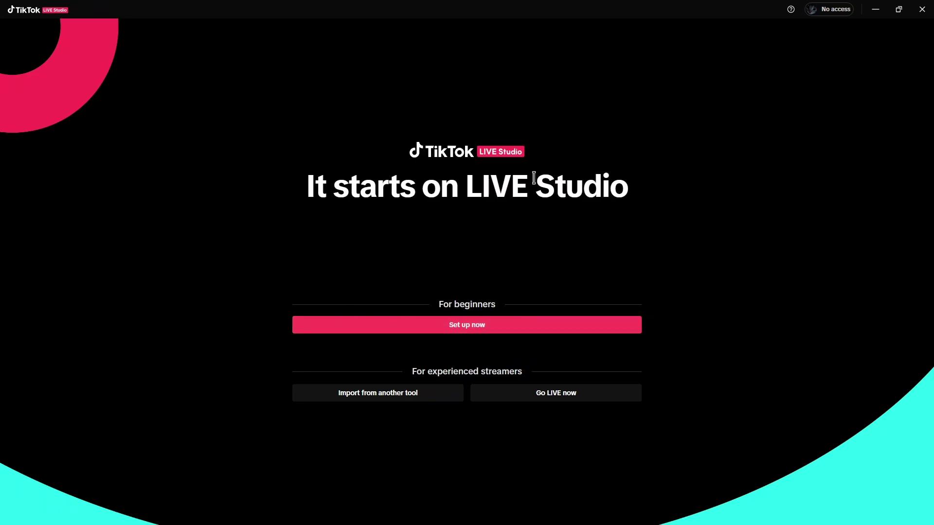
Step: Begin Set up now, keeping Trust Gaming Microphone and OBS Virtual Camera after reviewing the dropdowns
click(479, 329)
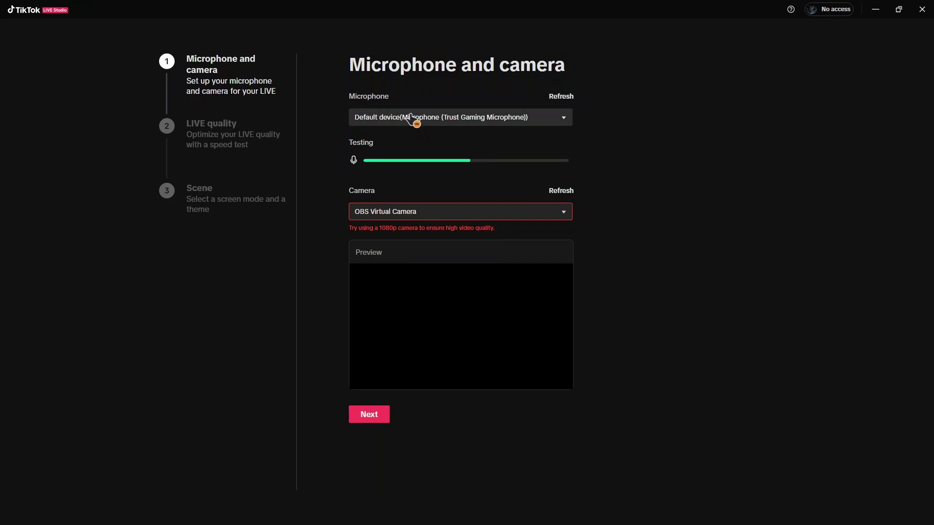
click(561, 122)
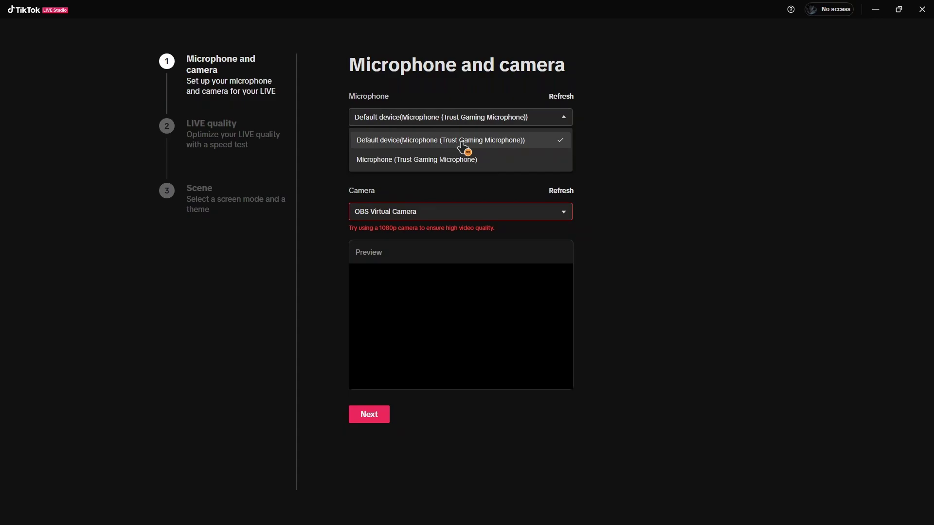
click(718, 167)
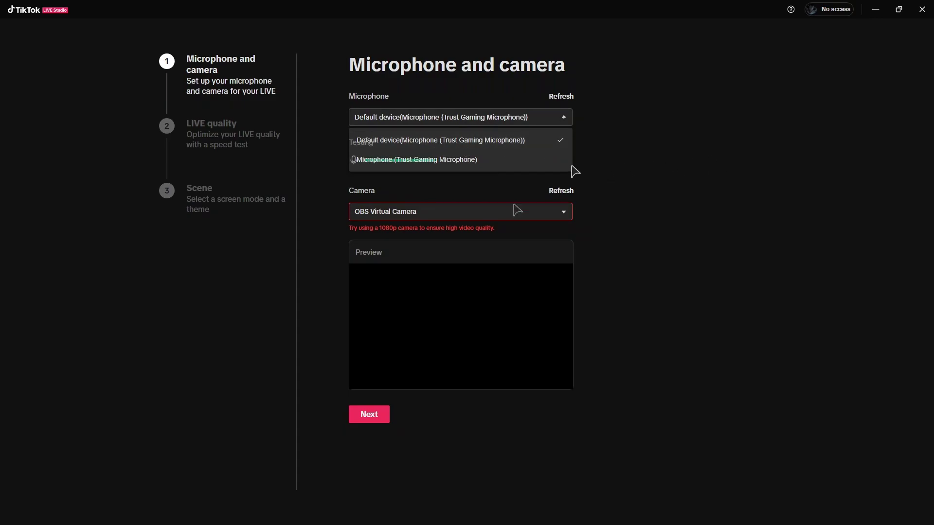
click(451, 214)
click(641, 212)
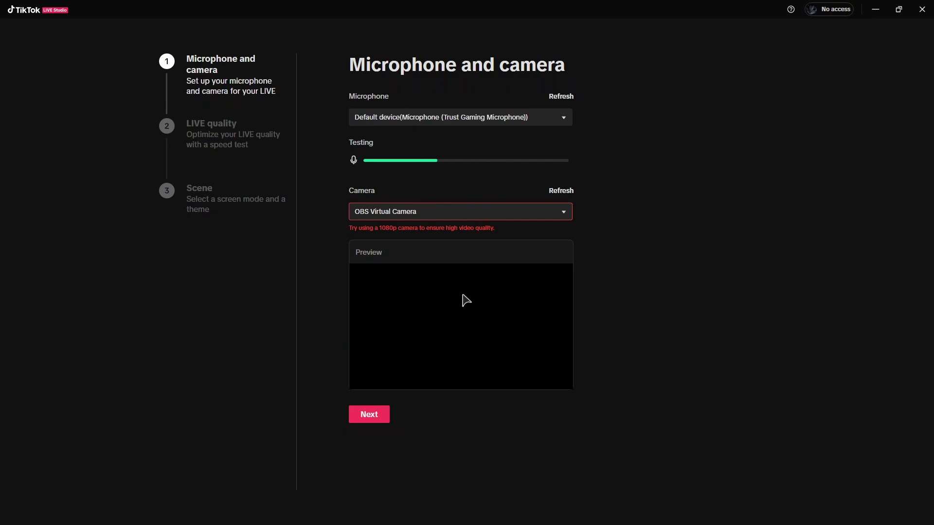
Step: Run the speed test (53.06 Mbps) and apply Quality priority: 1920*1080, 60 FPS, 8000 bitrate, AMD H265
click(369, 415)
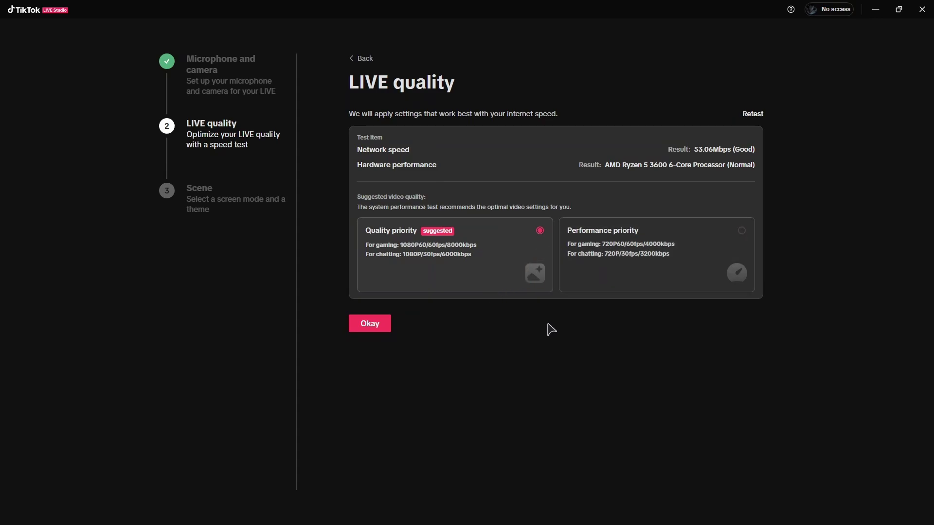
click(374, 325)
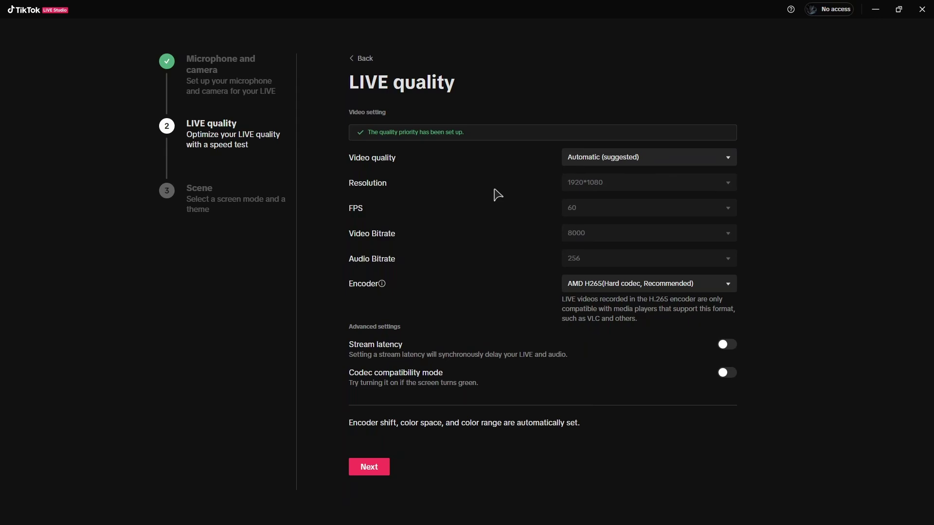
Step: Choose 1080P60 video quality, keeping 1920*1080, 60 FPS, 6400 video bitrate and 256 audio bitrate
click(603, 160)
click(603, 203)
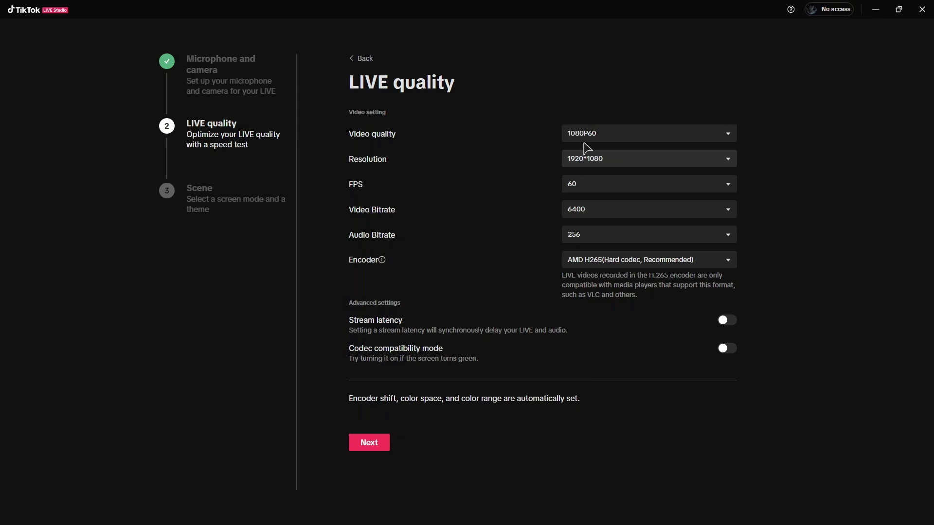
click(619, 166)
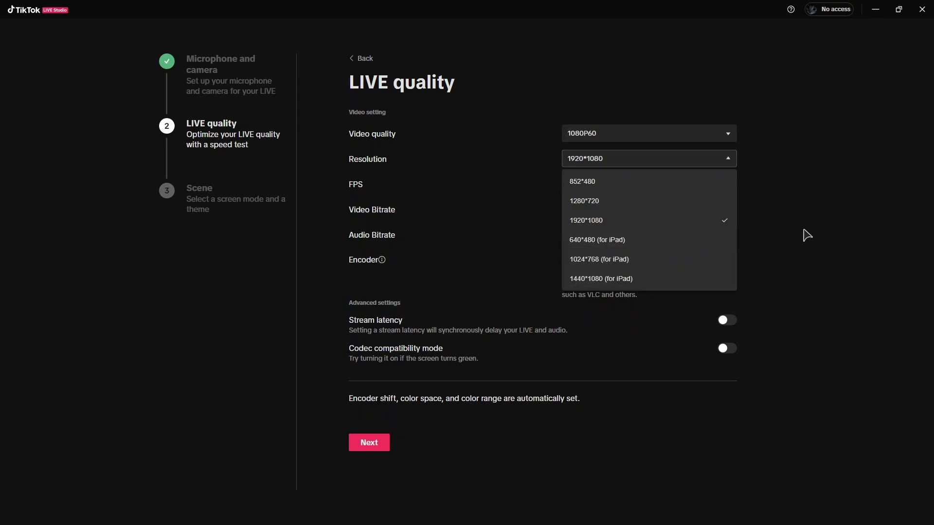
click(807, 235)
click(616, 179)
click(817, 209)
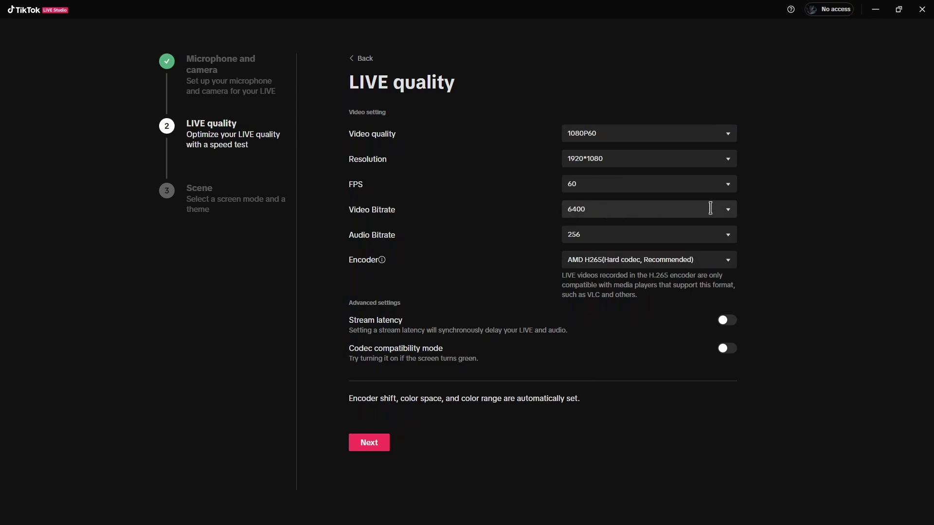
click(733, 209)
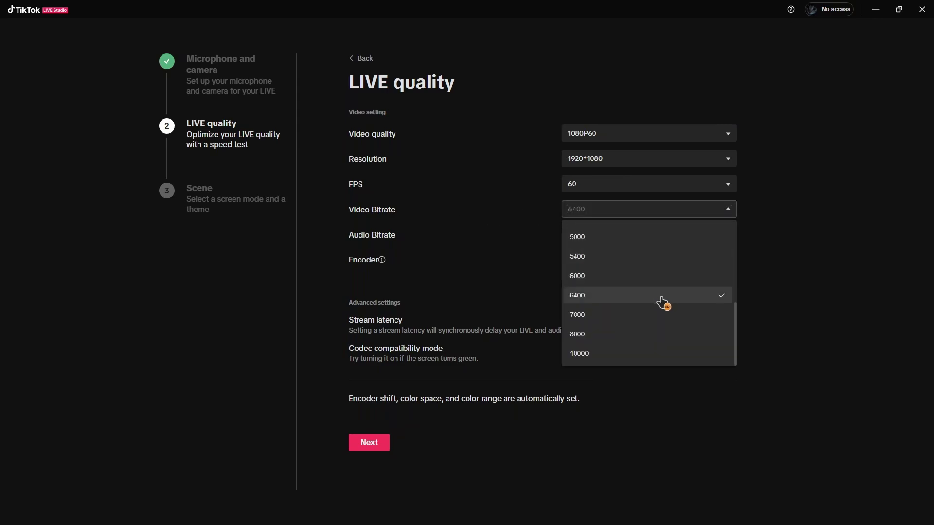
click(826, 262)
click(724, 210)
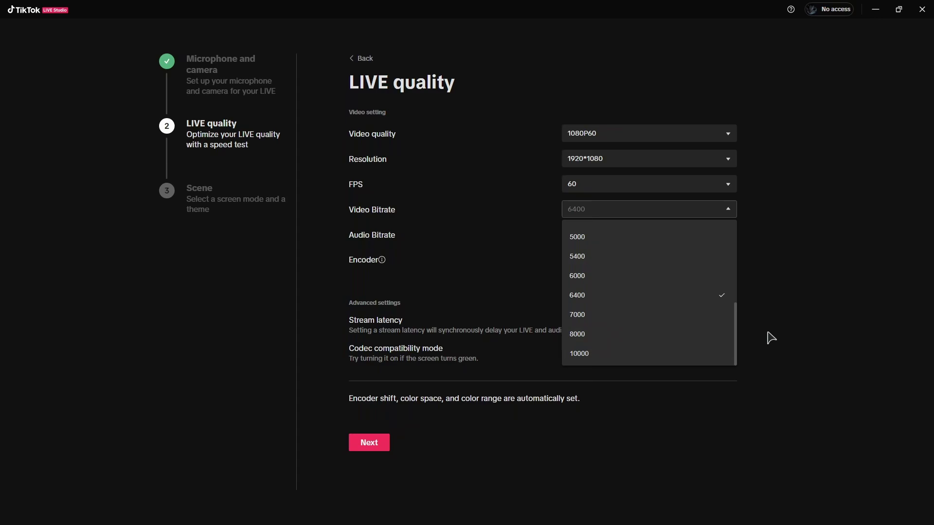
key(Tab)
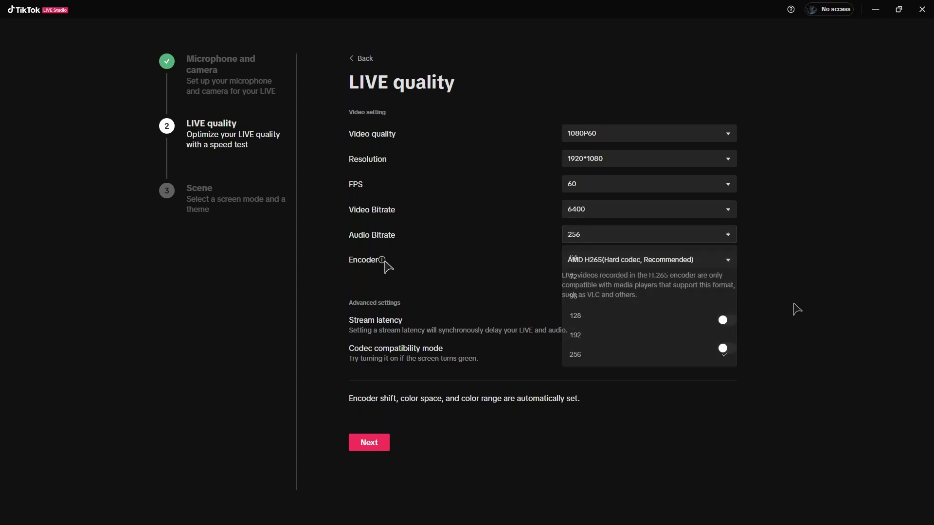
click(642, 265)
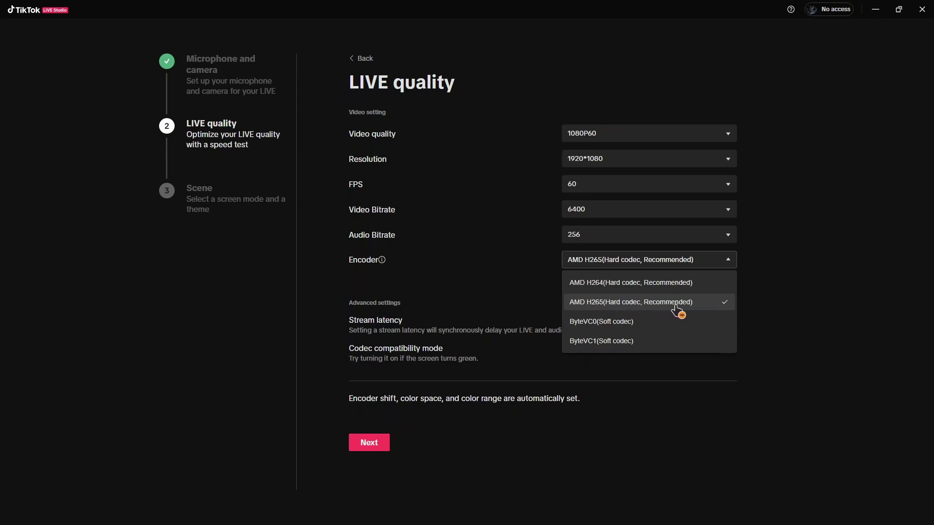
click(846, 292)
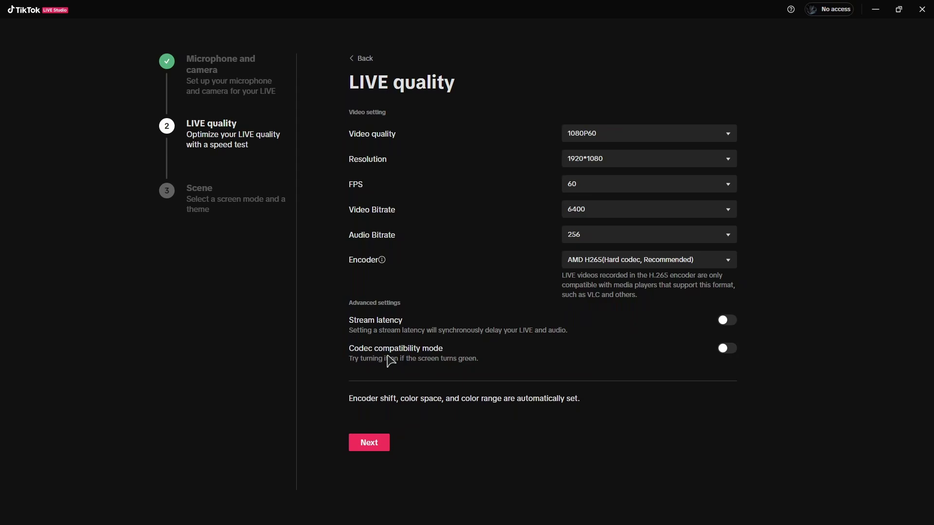
Step: Choose Landscape mode, the General layout and the Cyber Neon theme, then finish setup
click(369, 443)
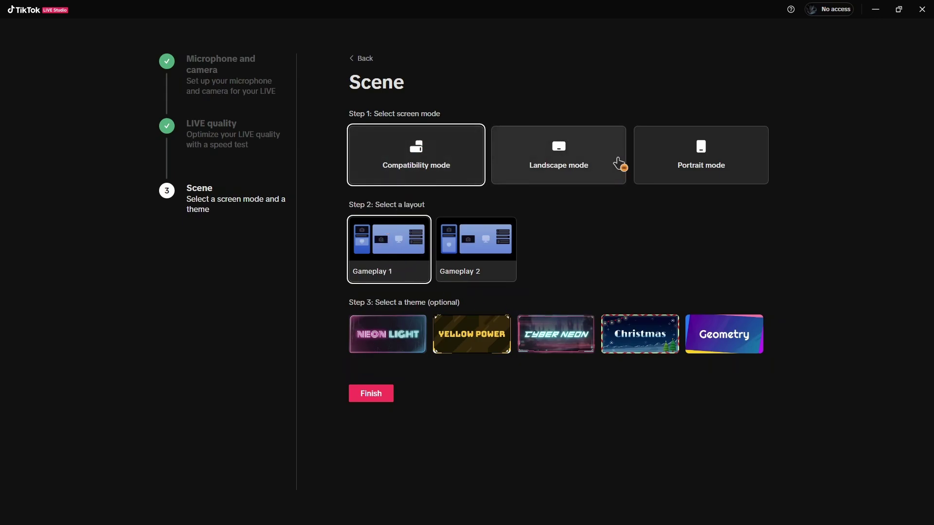
click(560, 165)
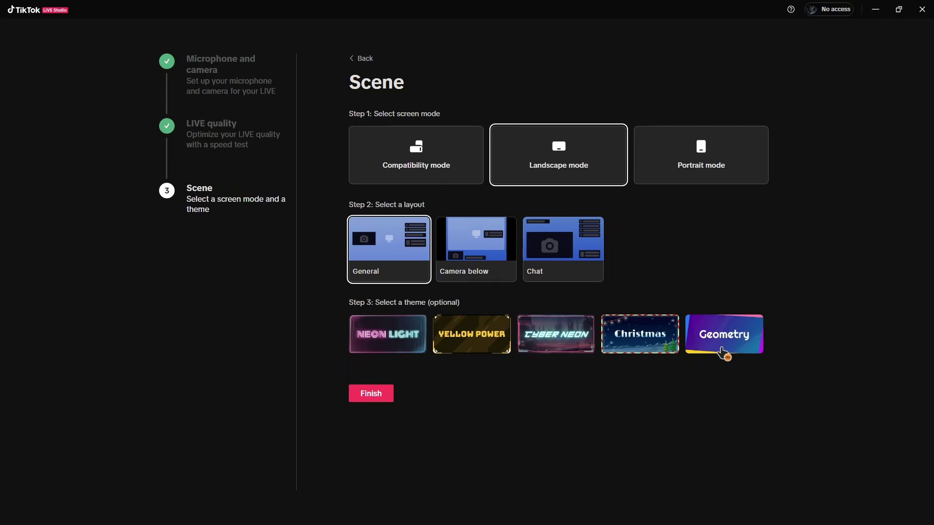
click(555, 341)
click(373, 394)
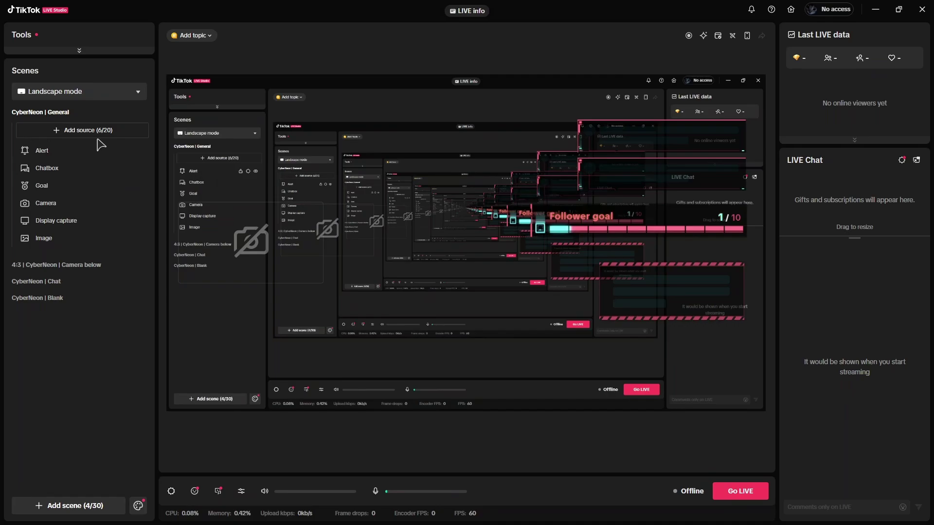
Step: Open Add source (6/20) and scroll through the video sources and LIVE widgets
click(79, 131)
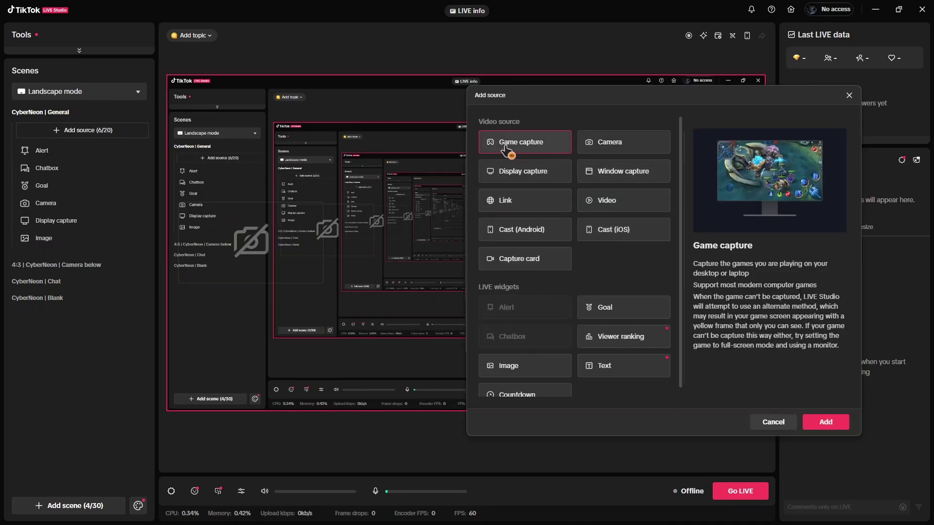
scroll(543, 212, down, 1)
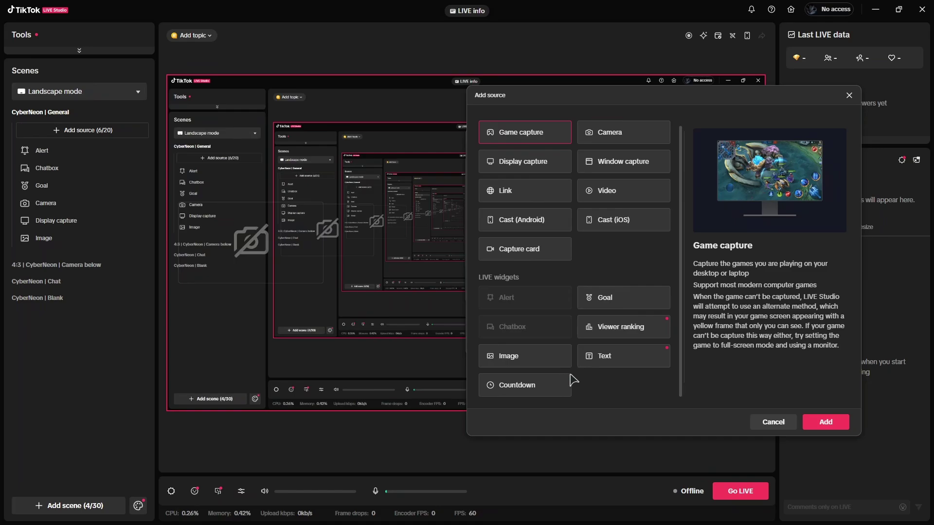
scroll(572, 379, up, 1)
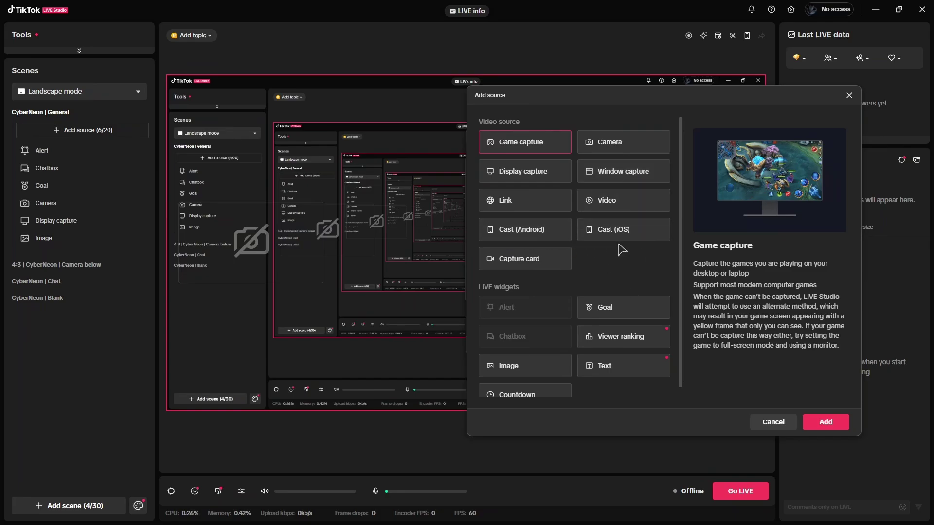
scroll(621, 250, down, 1)
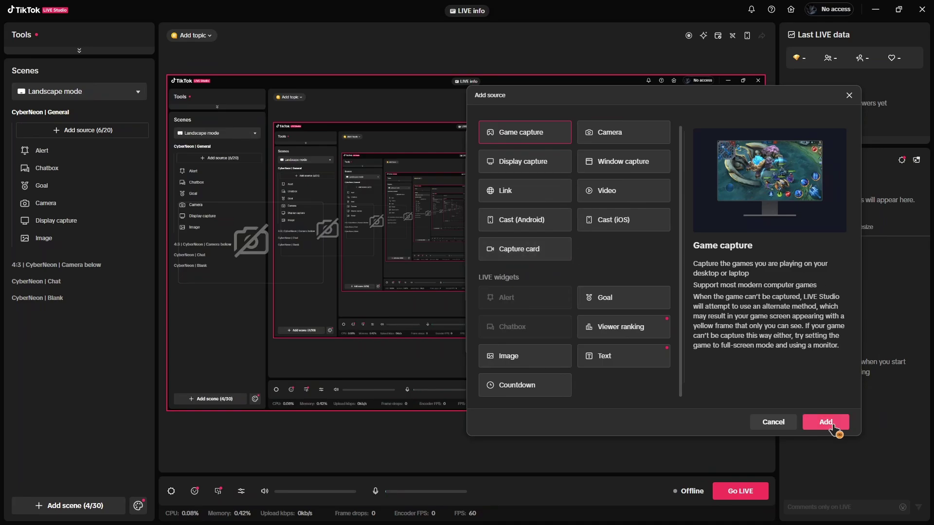
Step: Dismiss the Add source dialog without adding any source to the CyberNeon | General scene
click(849, 95)
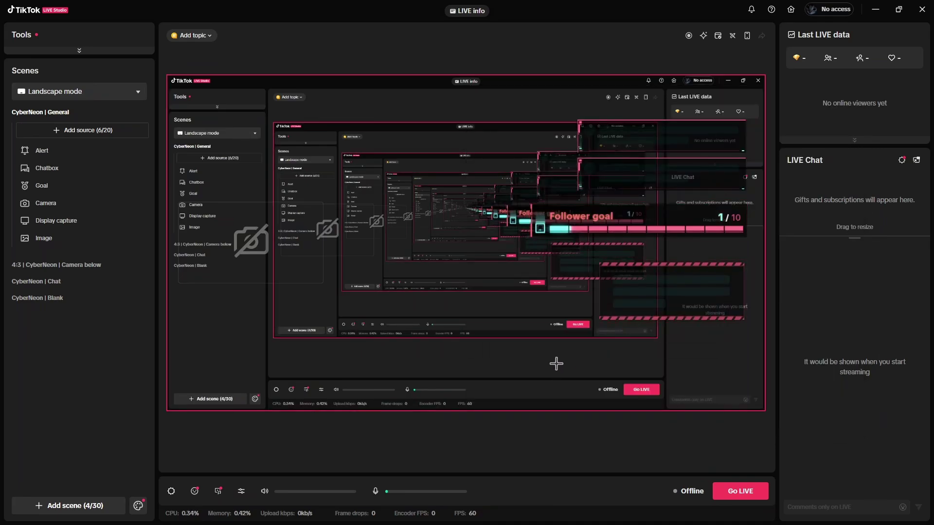